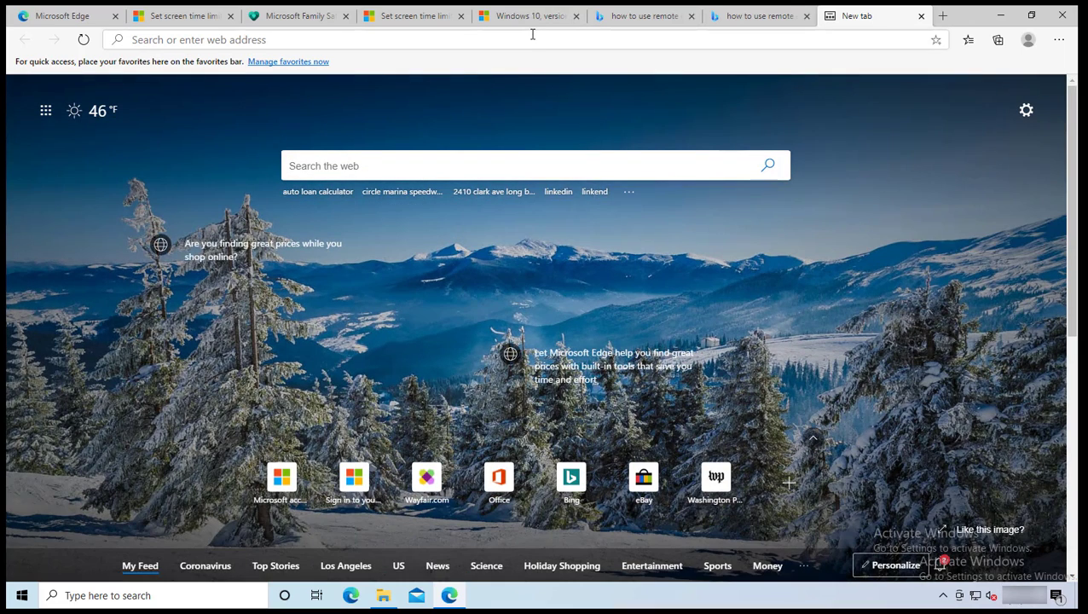
Step: Go to portal.office.com in Edge's address bar to reach the Microsoft sign-in page
left_click(529, 38)
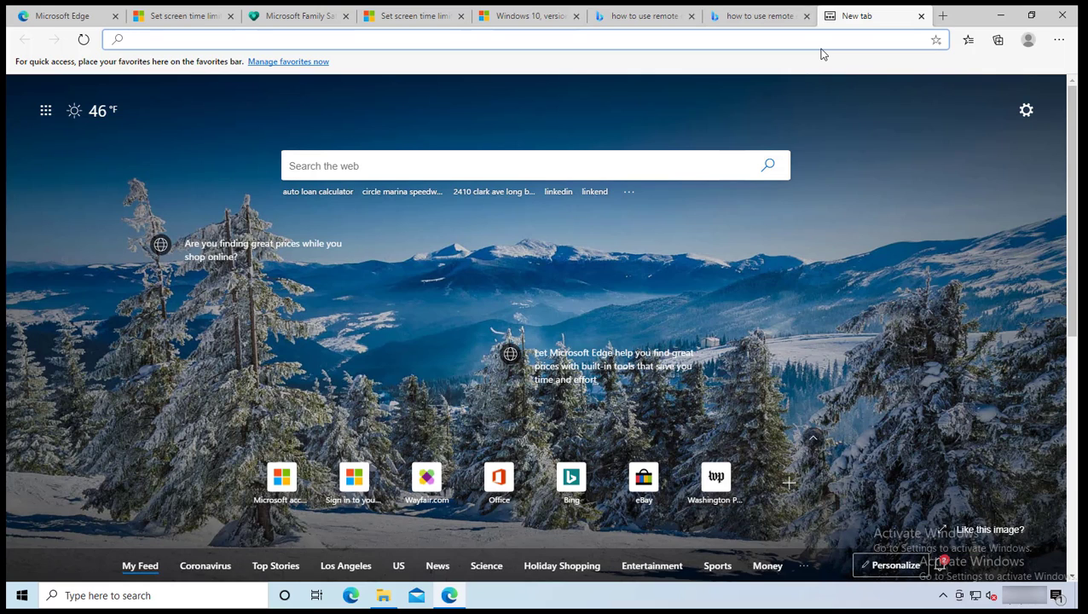
type("portal.office.com")
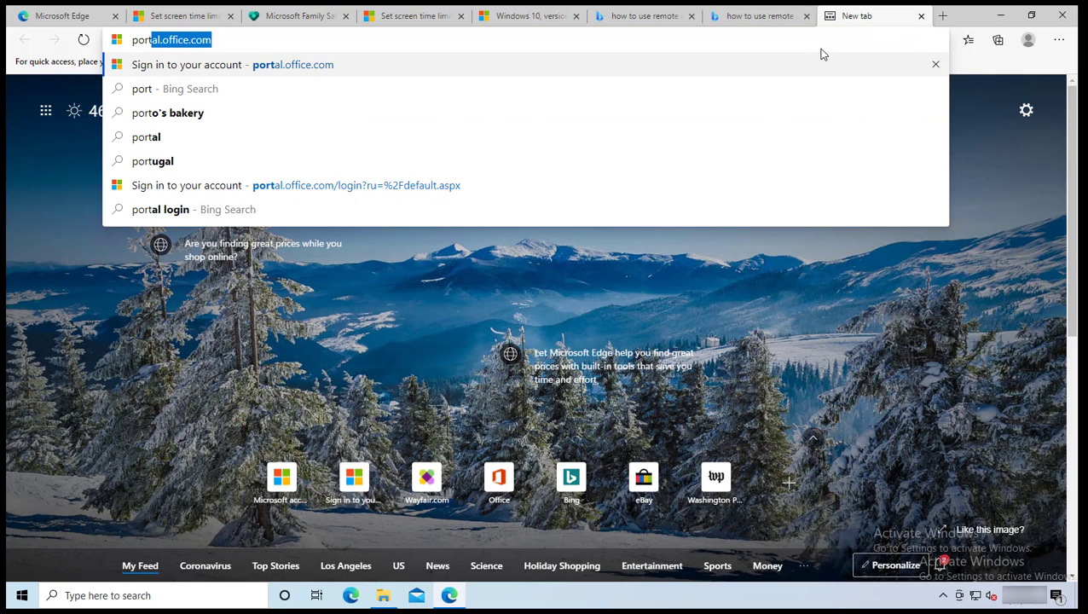
key("Right")
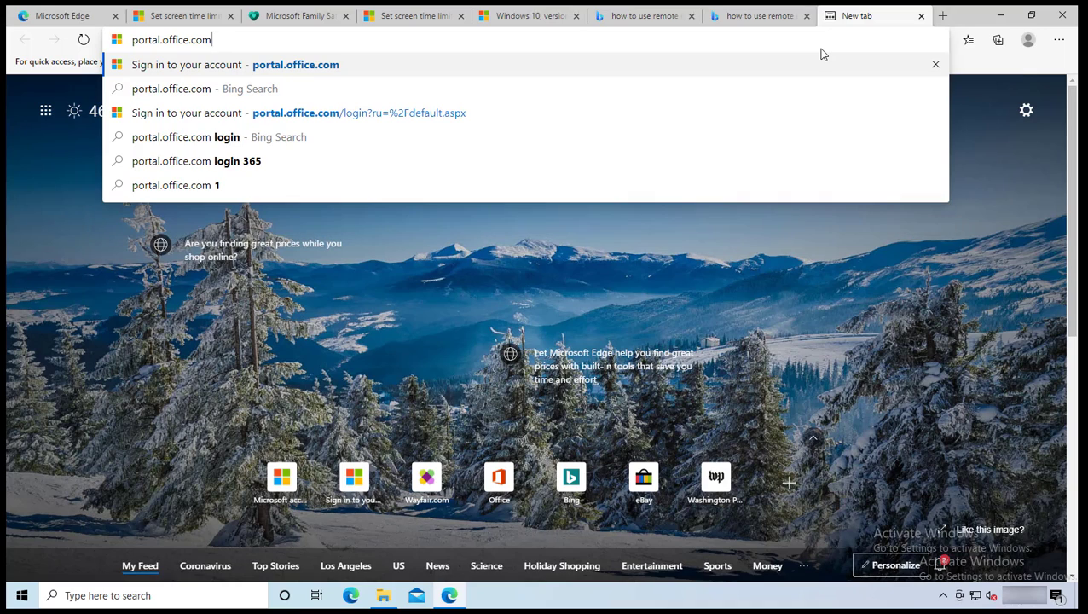
key("Return")
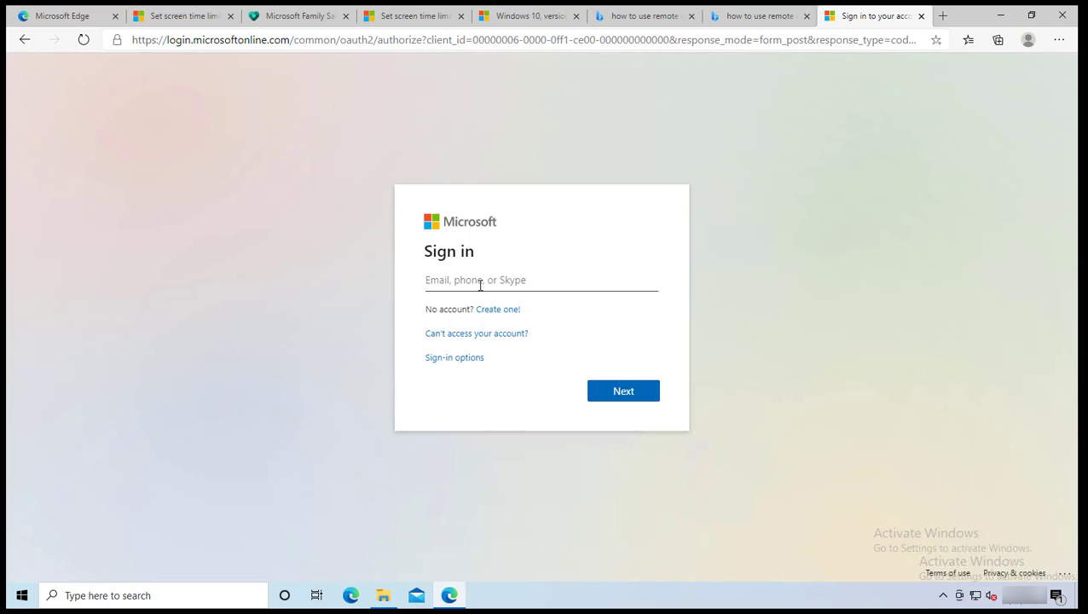
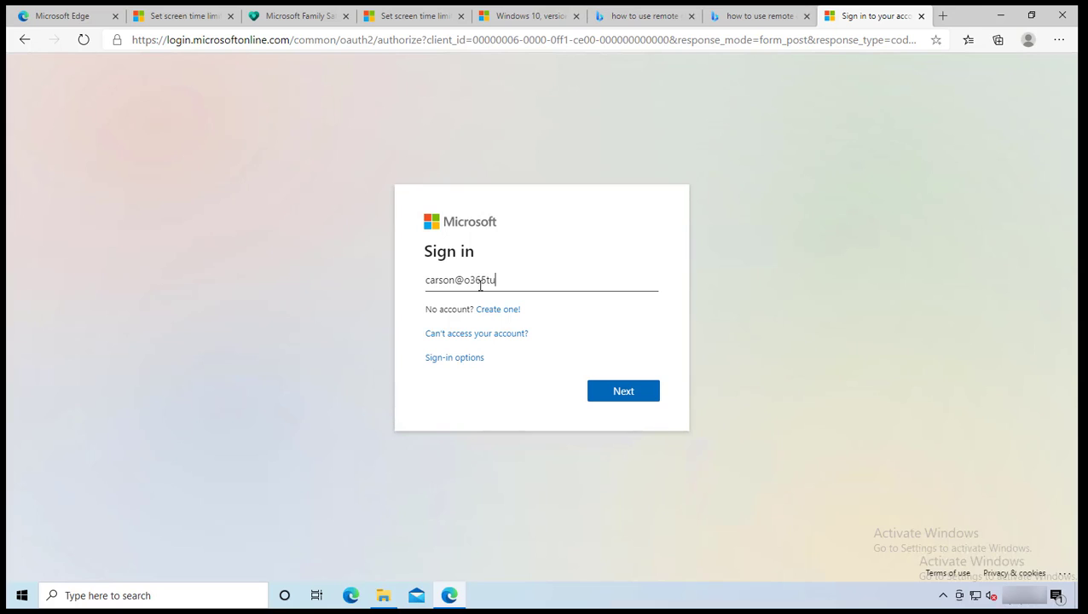
Step: Enter the account's e-mail address, then the account password, and sign in
left_click(610, 393)
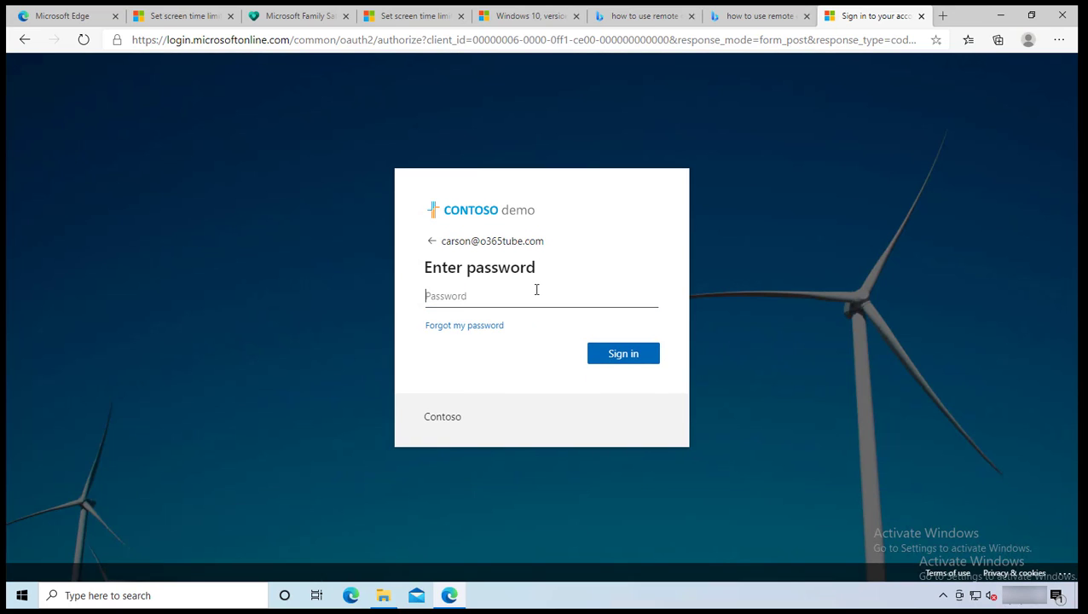
type("•••••••••")
left_click(641, 360)
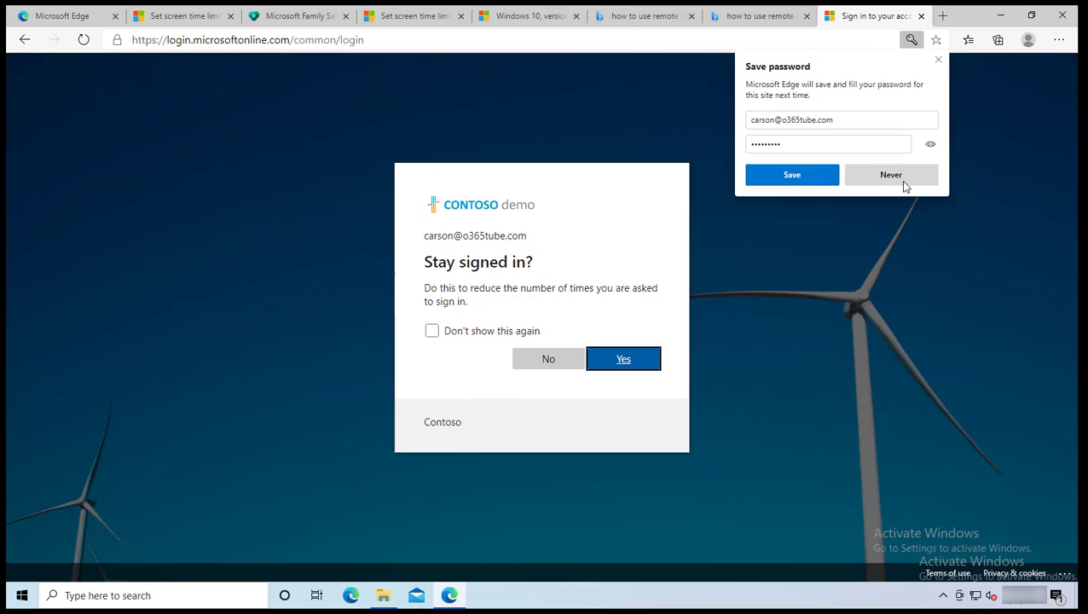
Step: Answer Edge's save-password offer, tick Don't show this again, and choose Yes to stay signed in
left_click(804, 176)
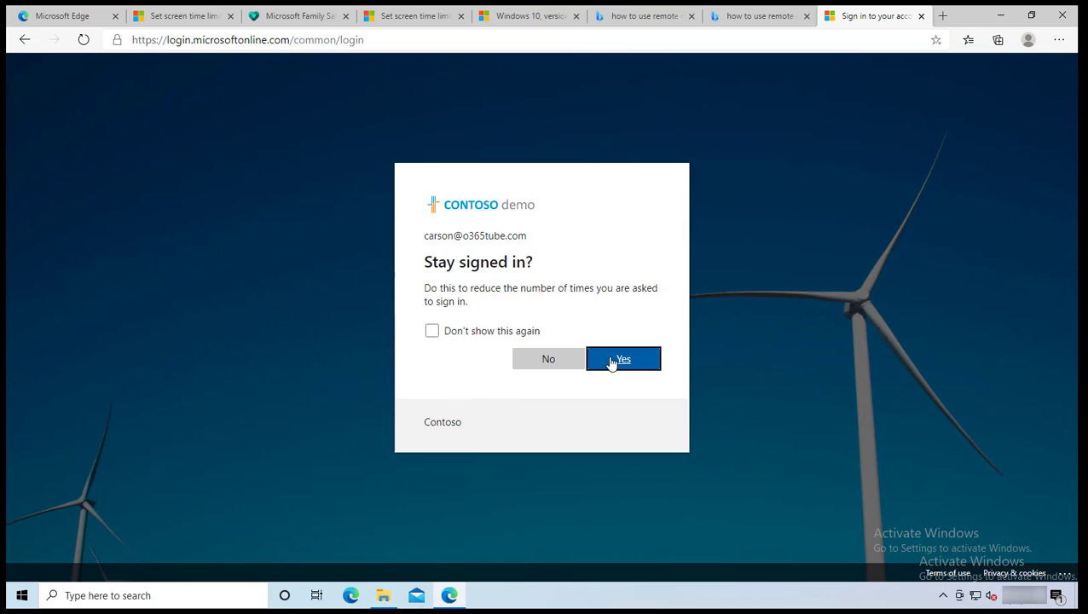
left_click(430, 334)
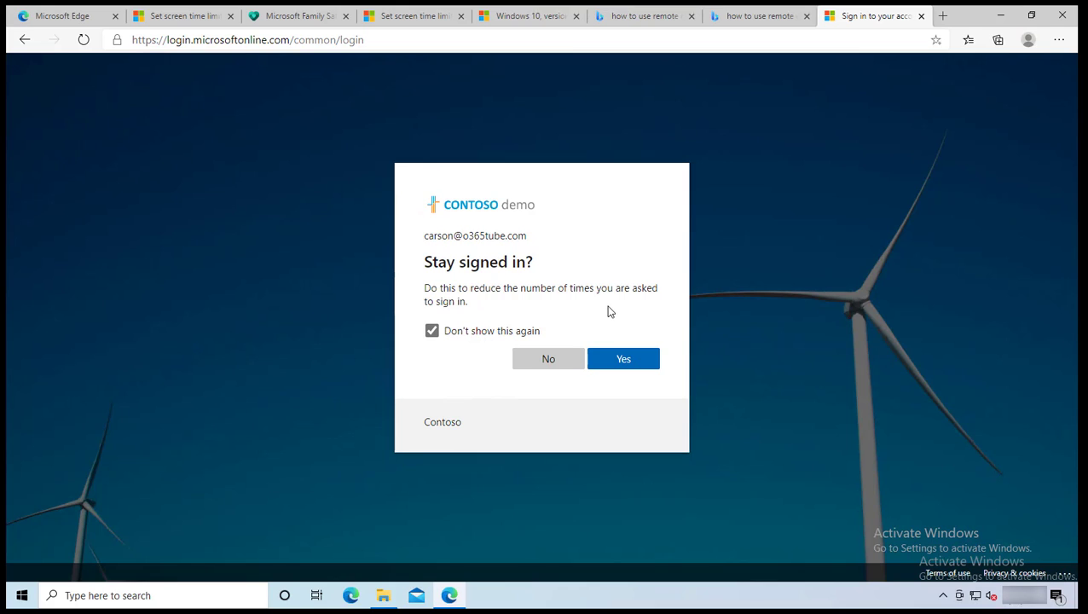
left_click(634, 363)
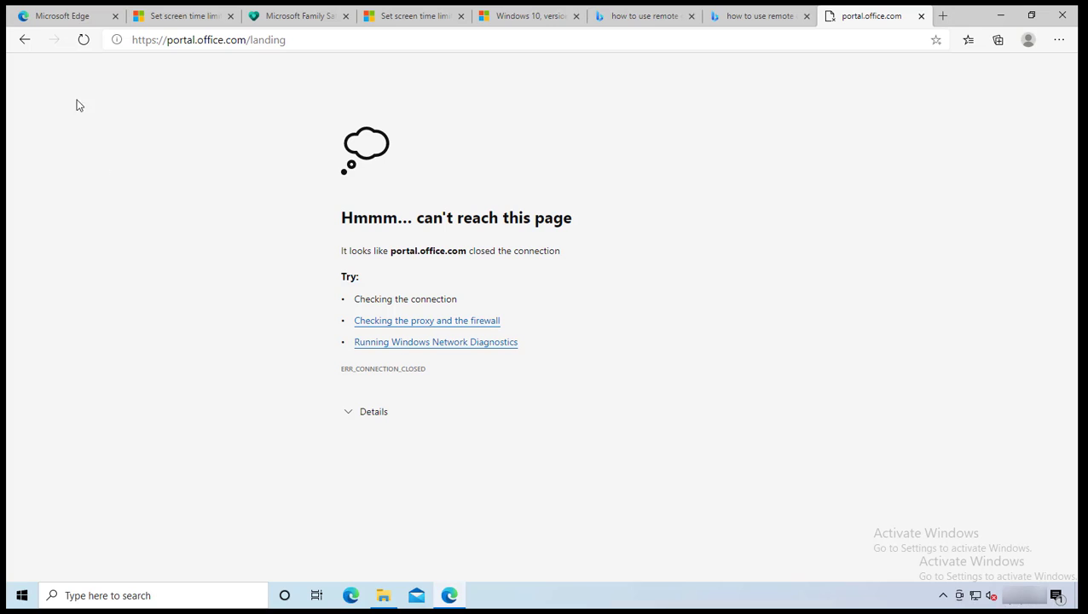
Step: Refresh the unreachable page and confirm resubmitting the form to load the Office 365 home page
left_click(88, 42)
left_click(595, 142)
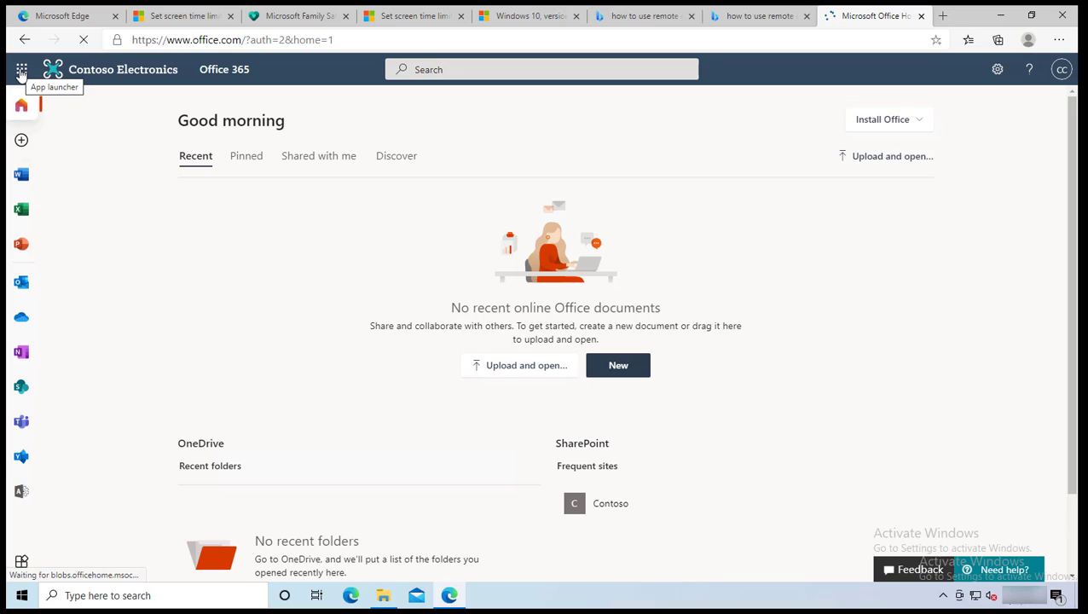
Step: Launch Outlook from the Office 365 app launcher to show the inbox
left_click(22, 72)
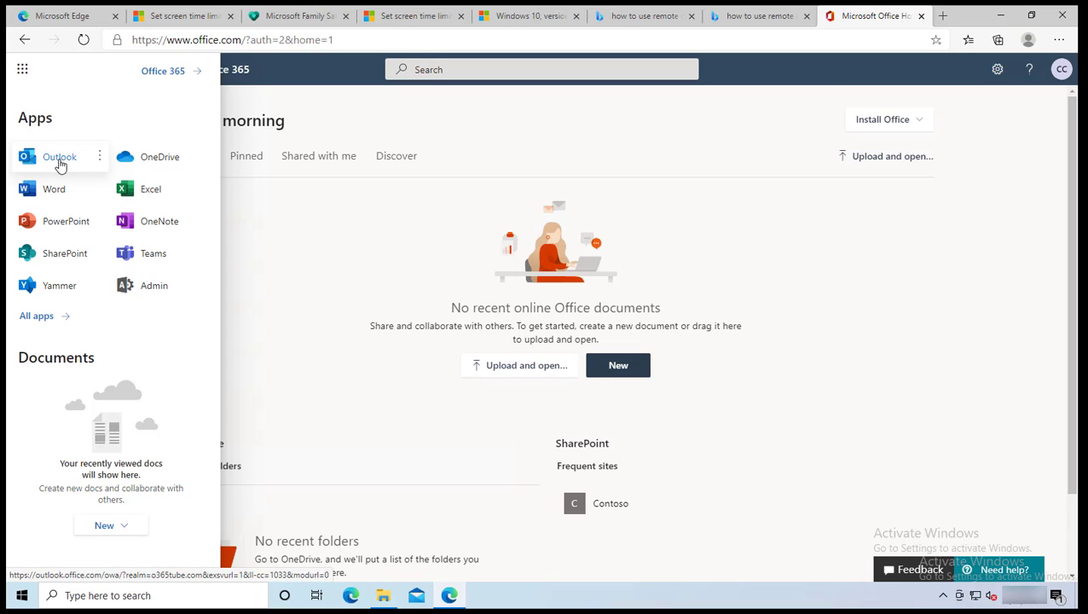
left_click(59, 158)
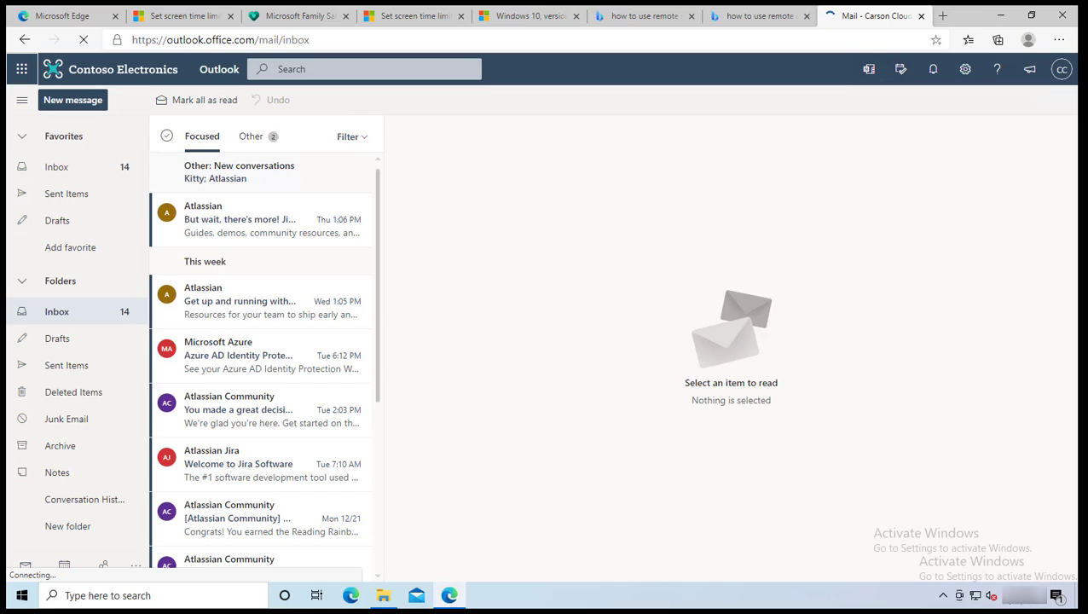
Step: Launch Word from Outlook's app launcher to reach Word's start page
left_click(21, 69)
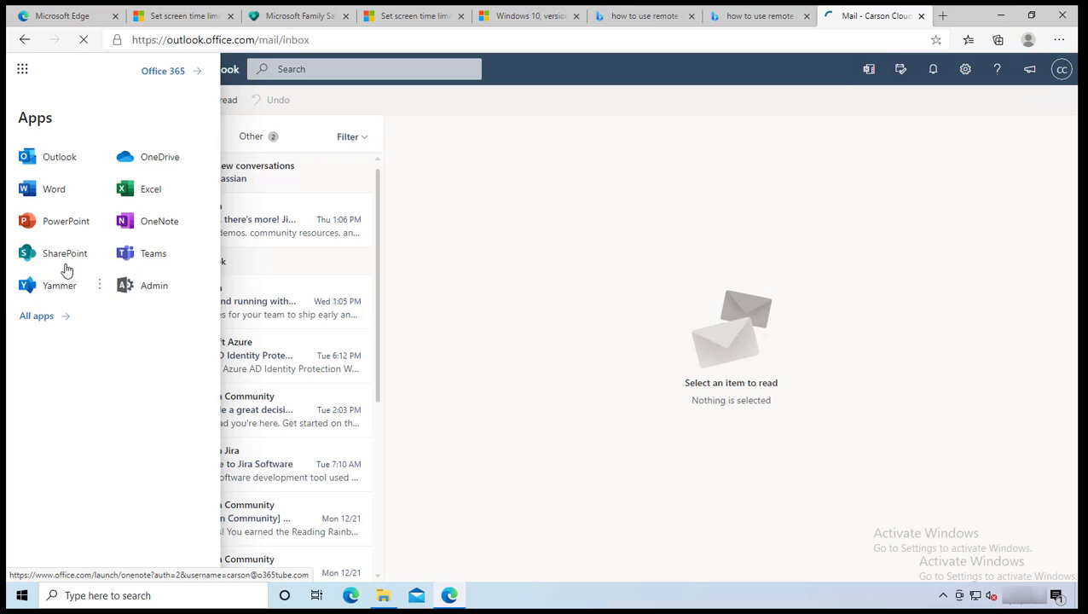
left_click(54, 191)
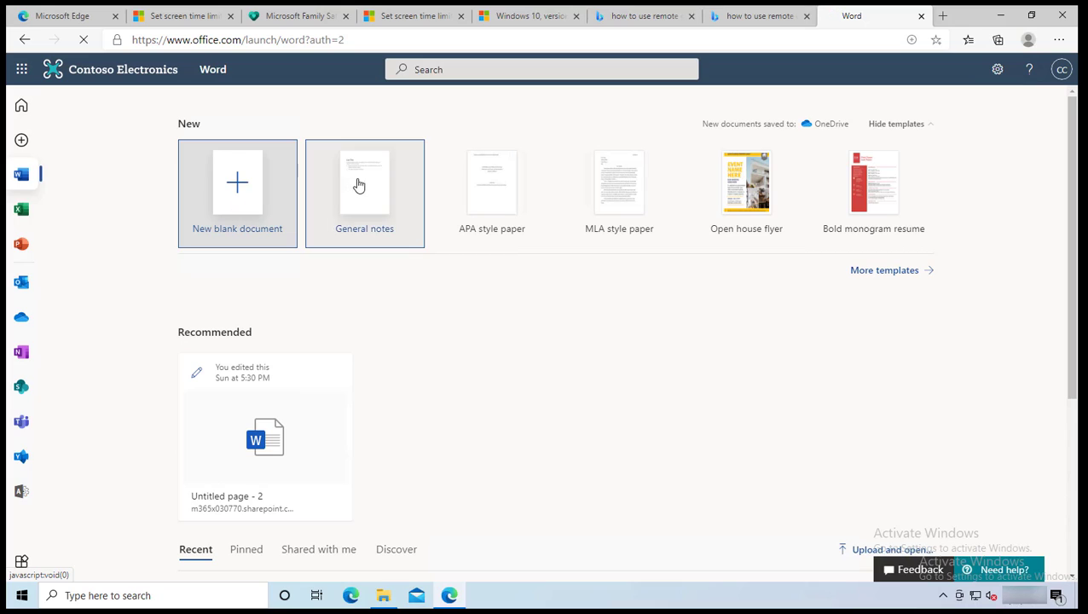
Step: Create a new blank document, type 'This is a test', and dismiss the privacy notice
left_click(253, 204)
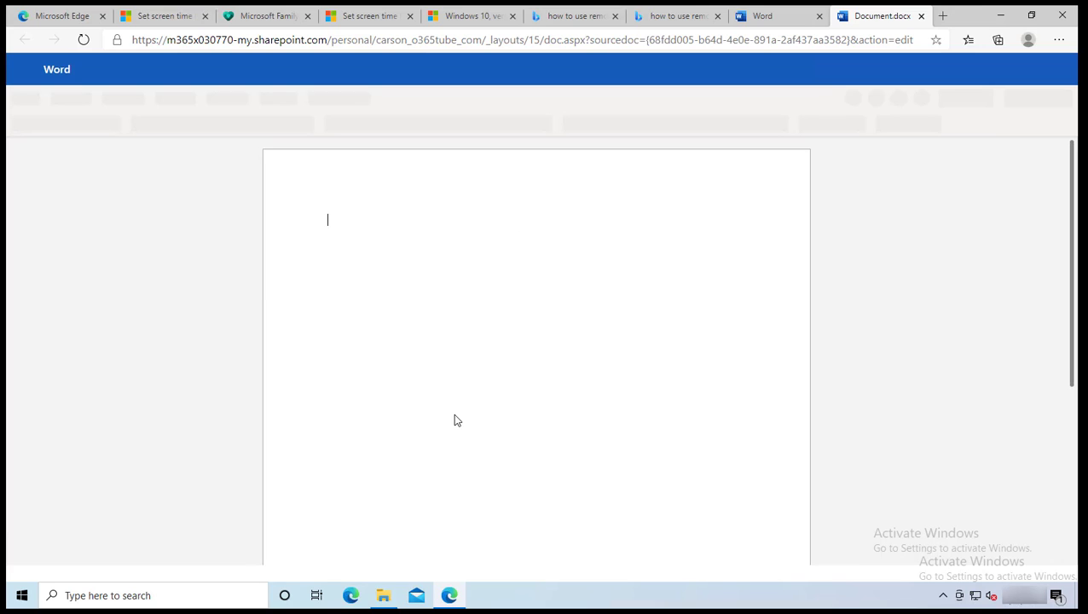
type("s ")
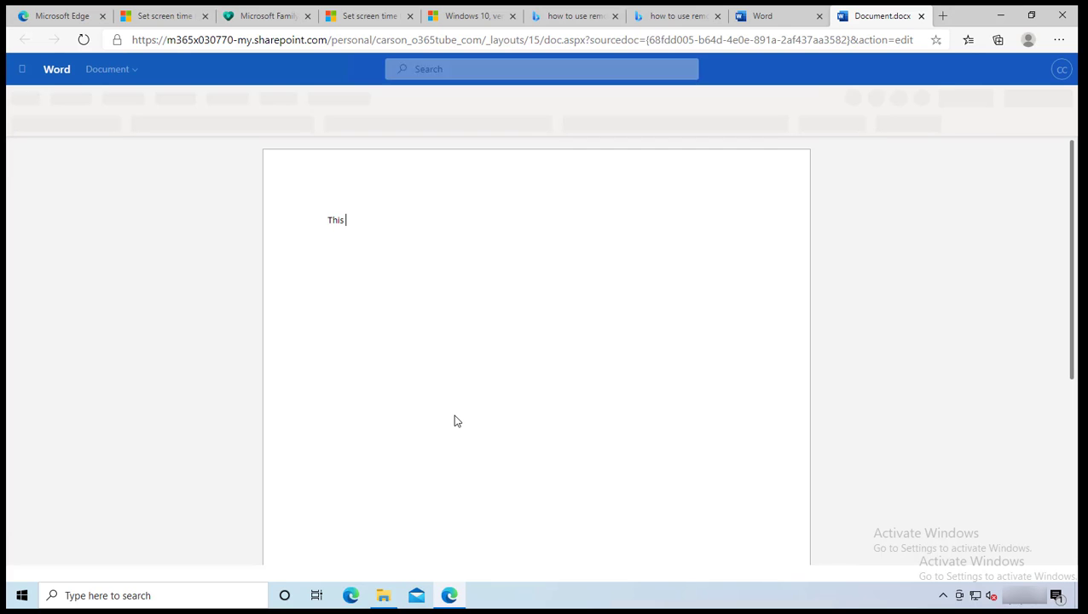
type("is a test")
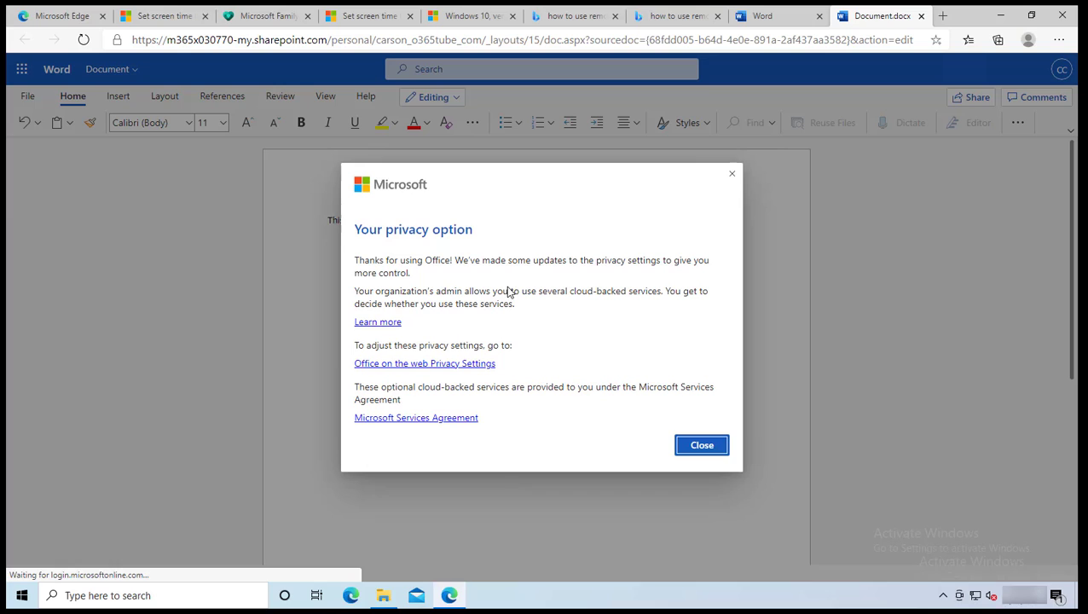
left_click(700, 445)
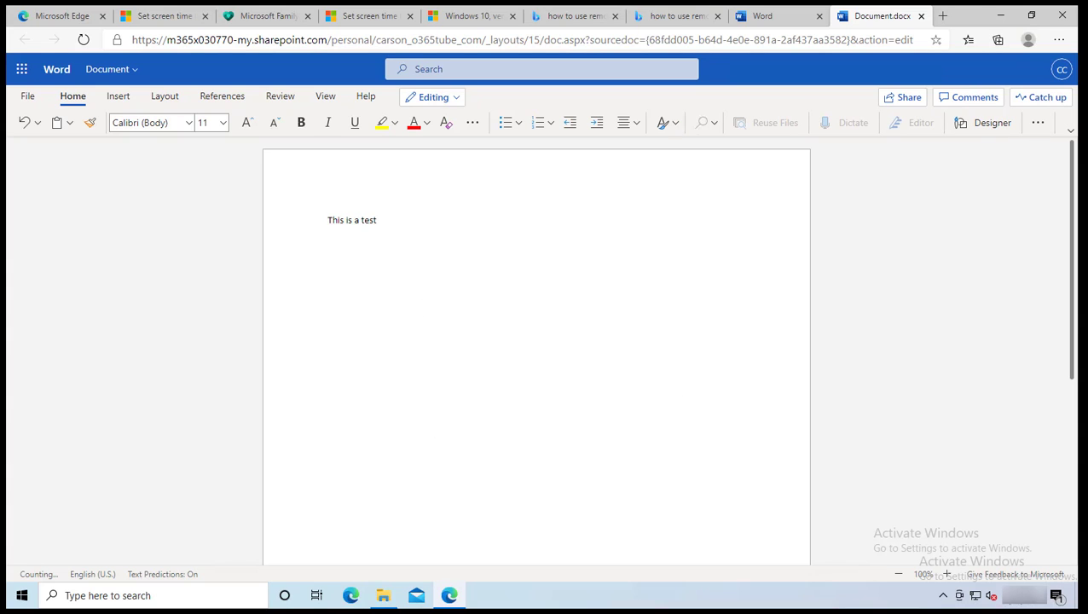
Step: Save a copy of the document as 'Document - Copy' through File > Save As
left_click(28, 97)
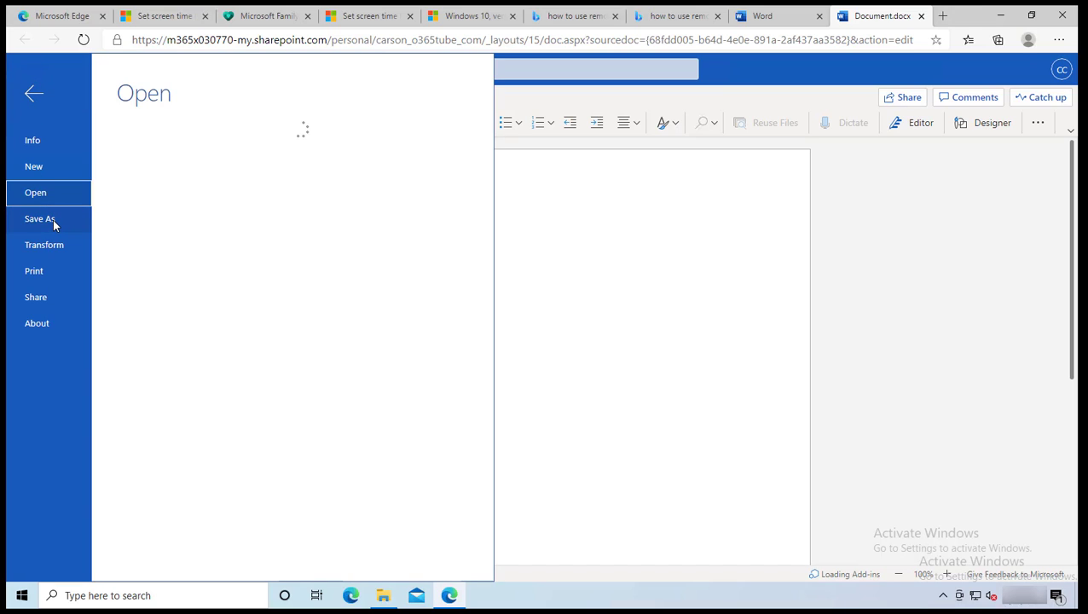
left_click(40, 219)
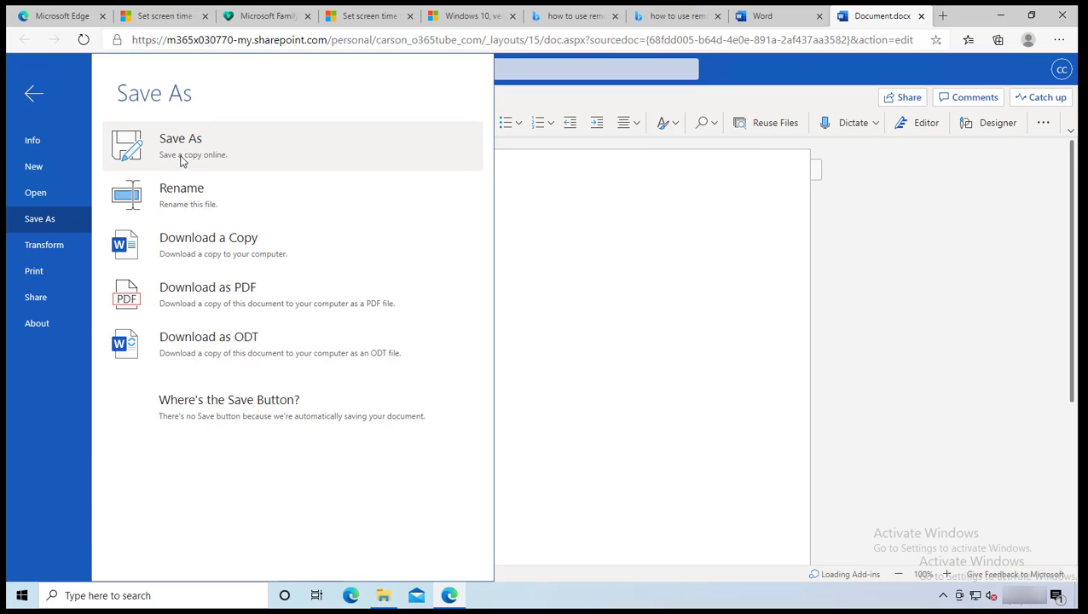
left_click(214, 160)
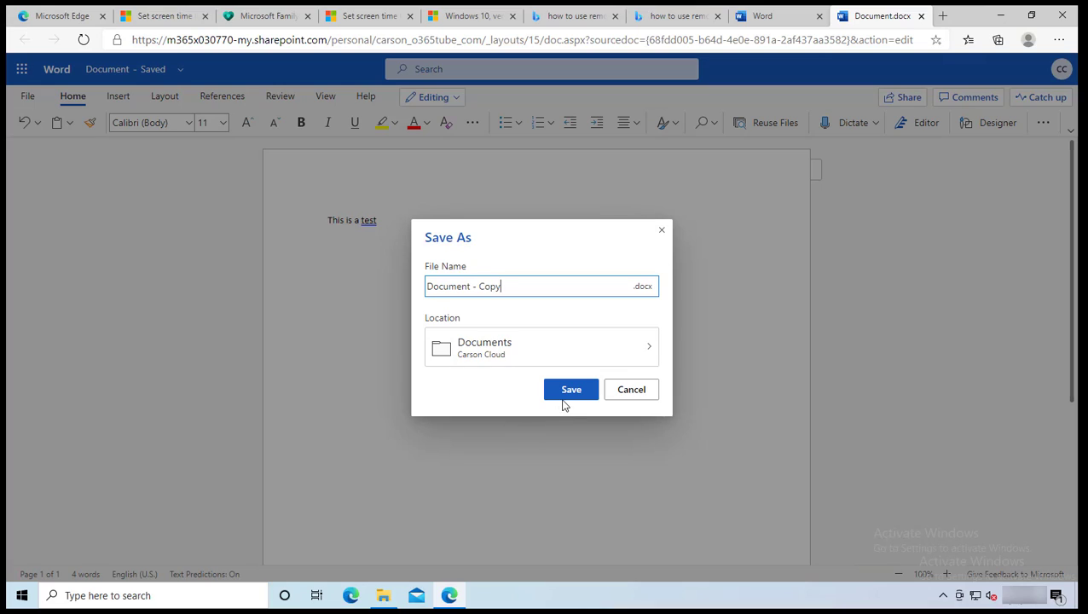
left_click(568, 390)
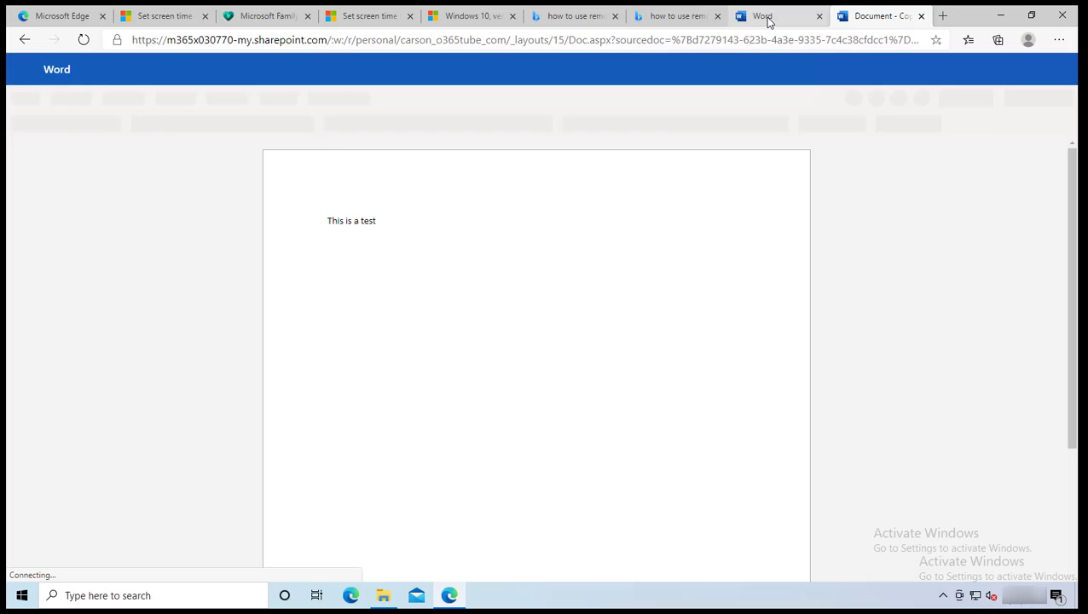
Step: Return to the Word start page tab and open OneDrive from the app launcher
left_click(760, 19)
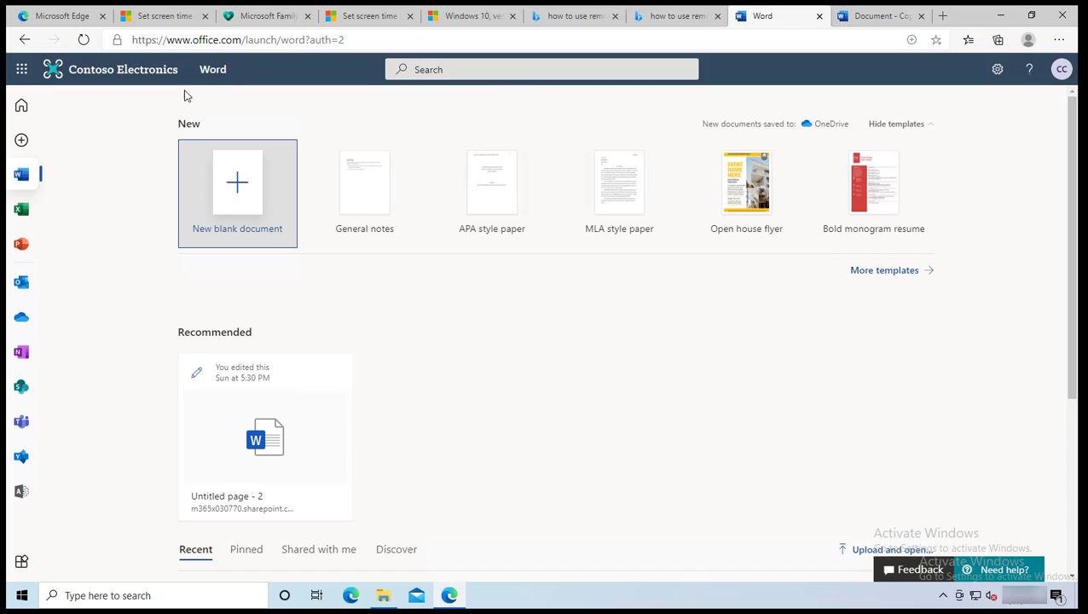
left_click(22, 69)
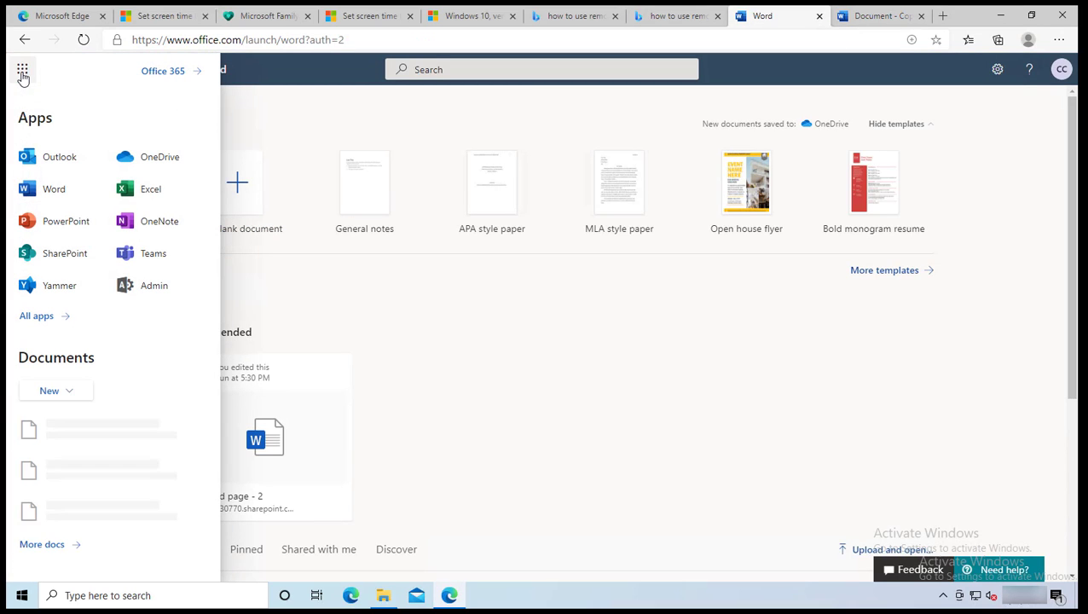
left_click(160, 167)
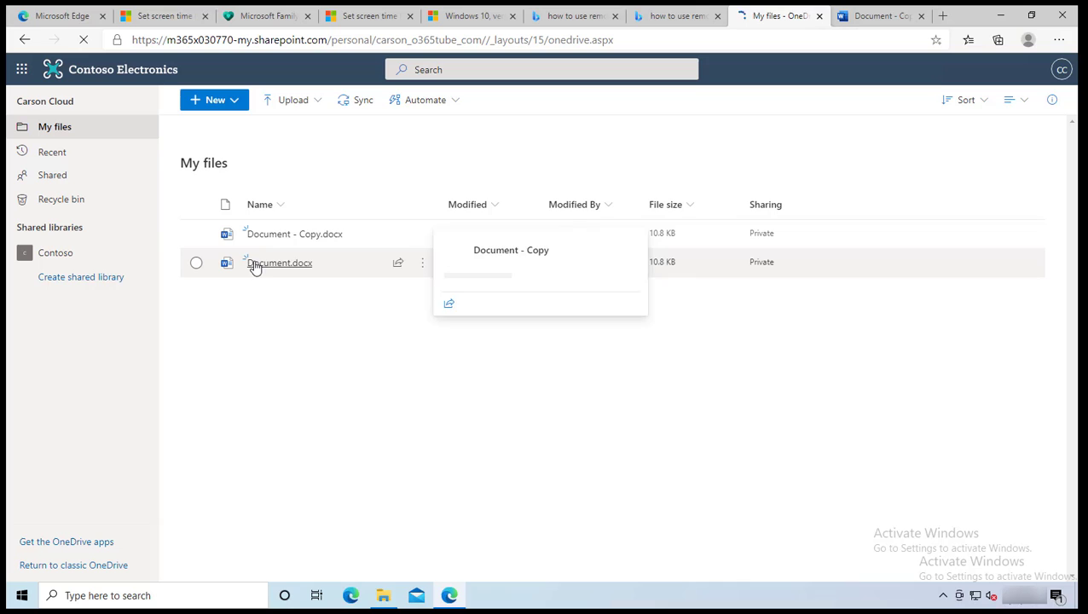
Step: Return to the OneDrive tab, dismiss the recent-files and teamwork tips, and open the app launcher
mouse_move(263, 258)
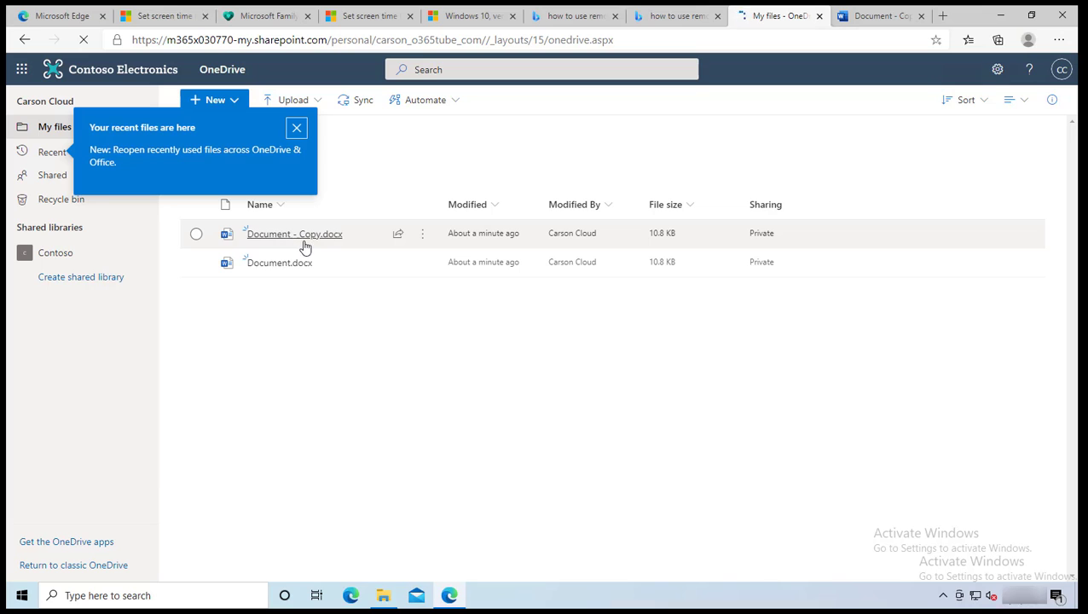
left_click(686, 17)
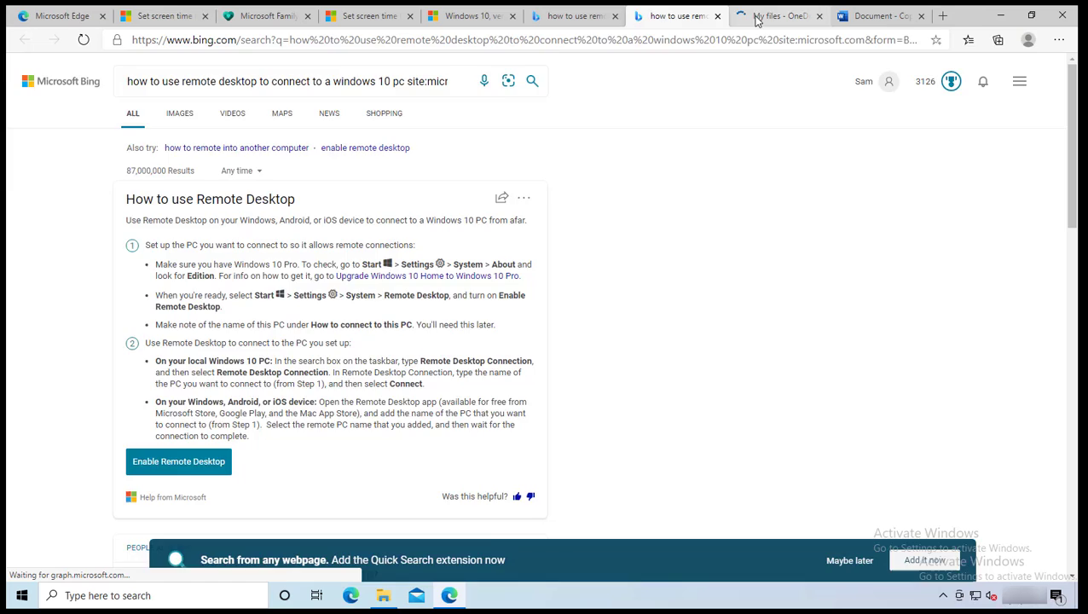
left_click(756, 18)
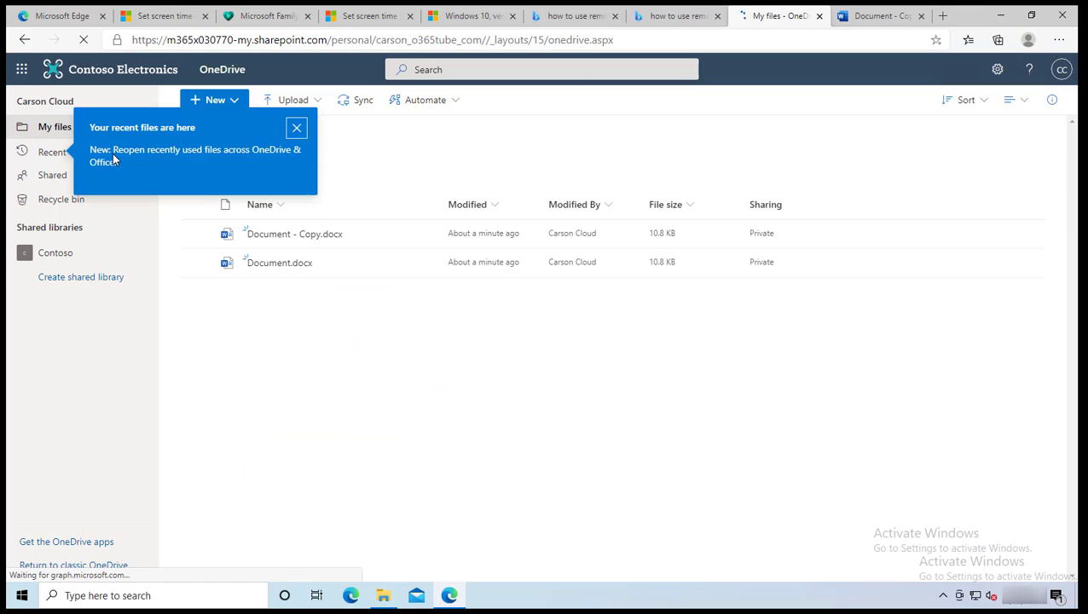
left_click(21, 72)
left_click(21, 74)
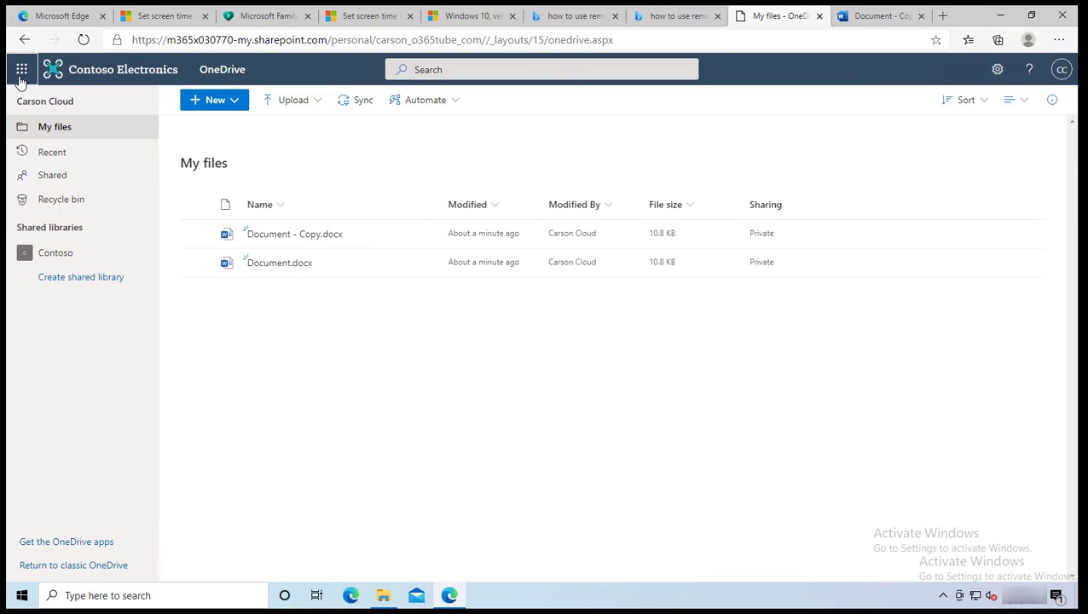
left_click(21, 73)
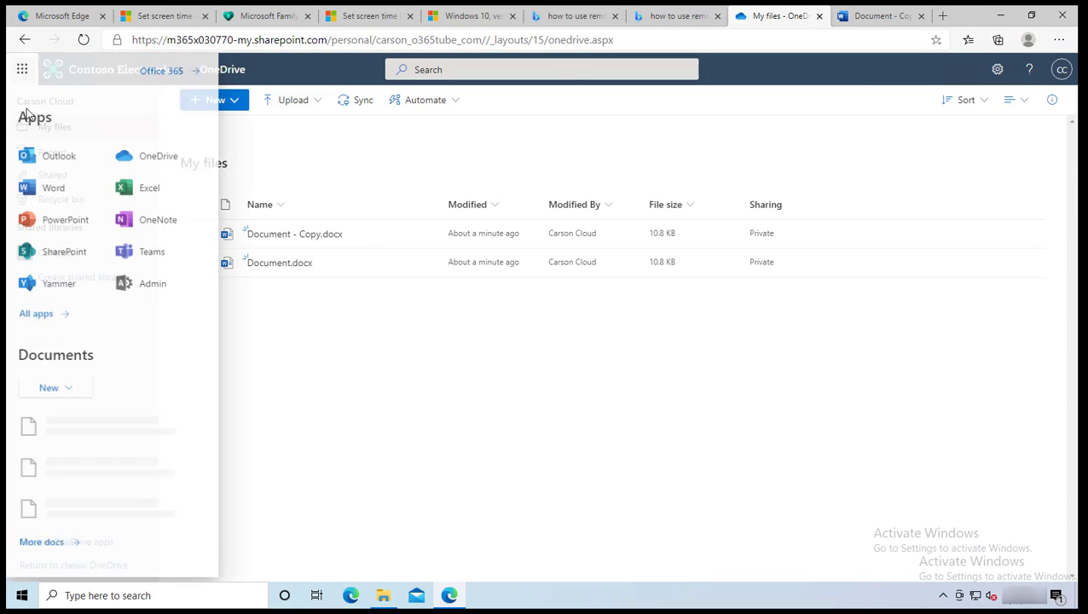
Step: Launch Teams from OneDrive's full Office 365 app list, which fails with 'can't reach this page'
left_click(36, 323)
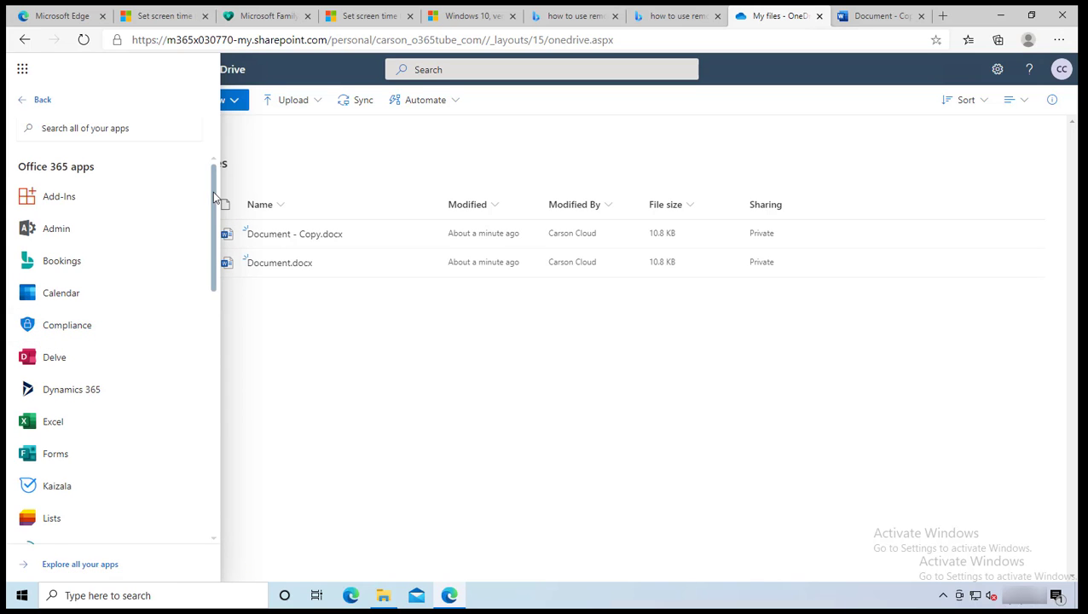
left_click_drag(214, 200, 178, 423)
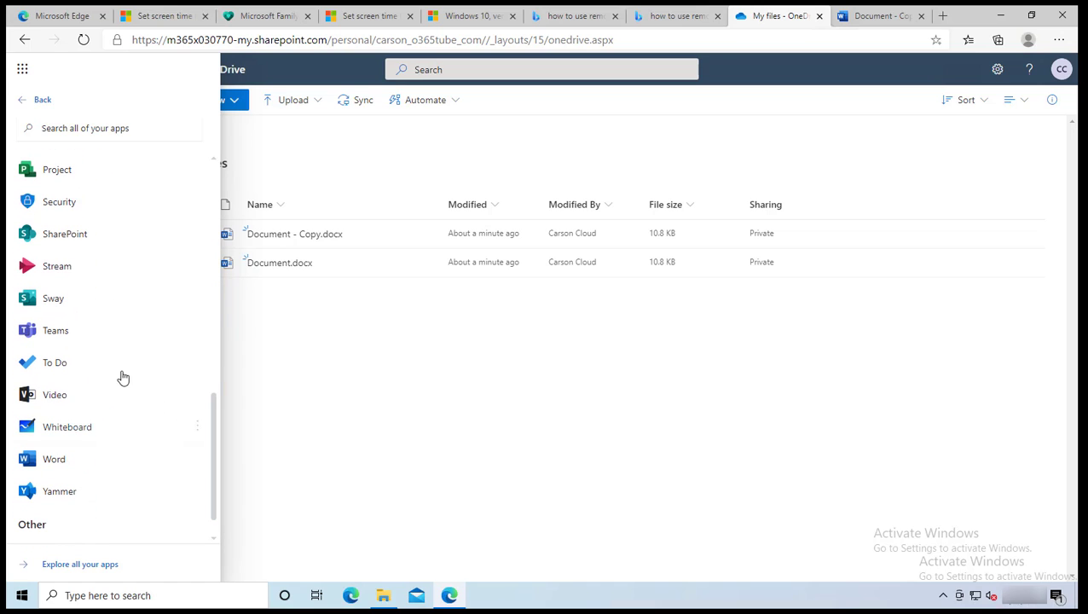
left_click(62, 339)
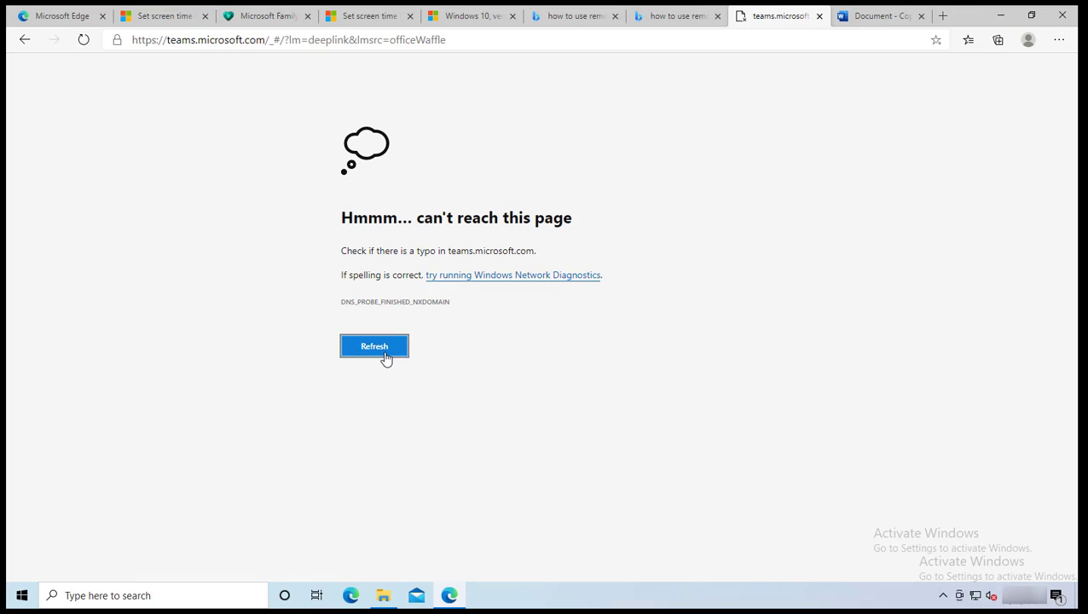
left_click(385, 357)
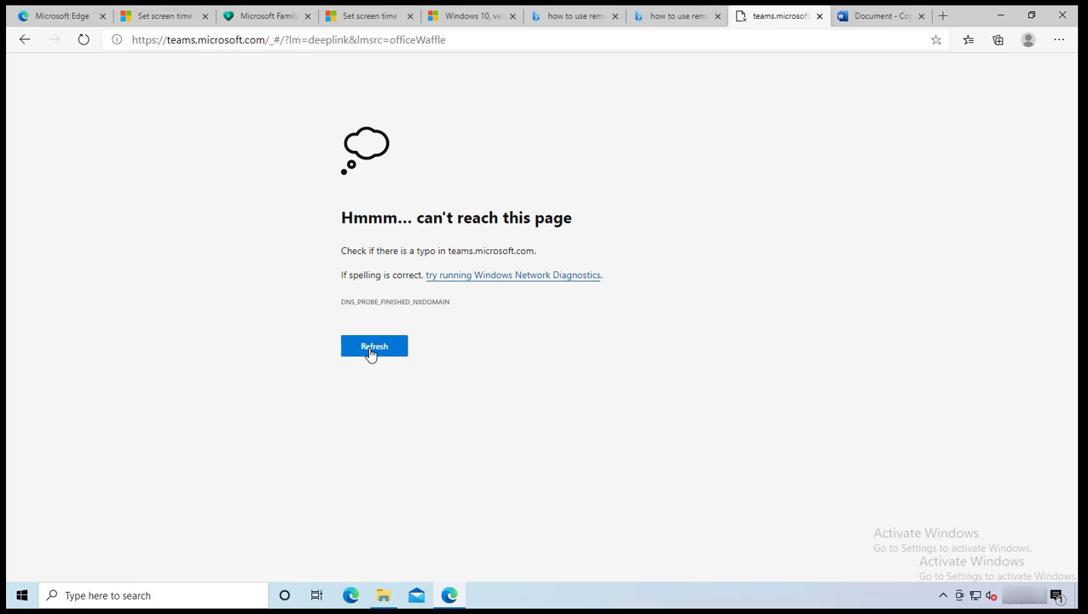
left_click(370, 355)
left_click(372, 356)
left_click(372, 357)
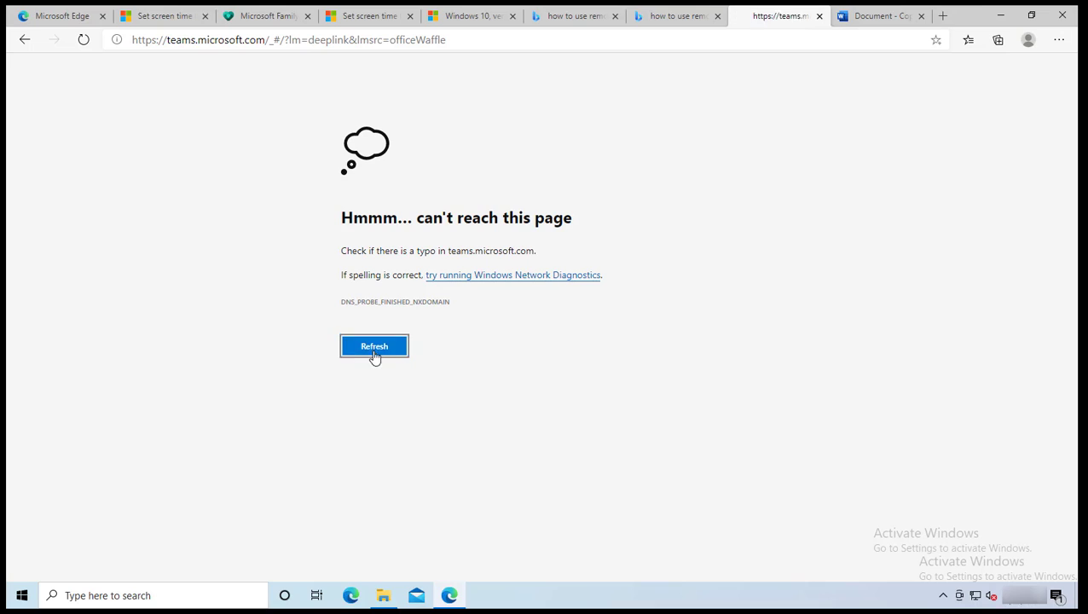
left_click(85, 40)
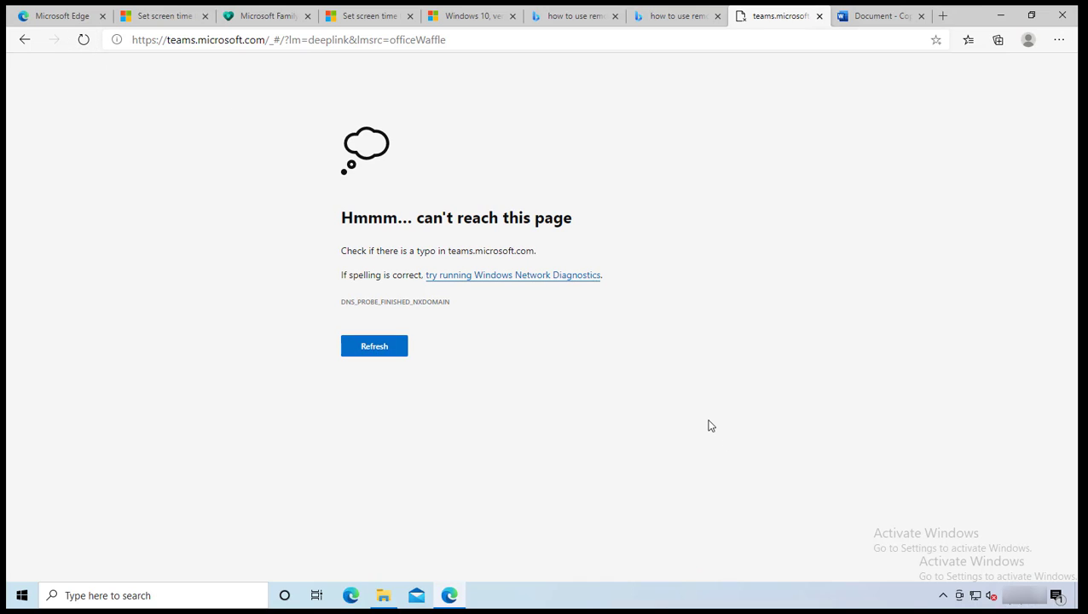